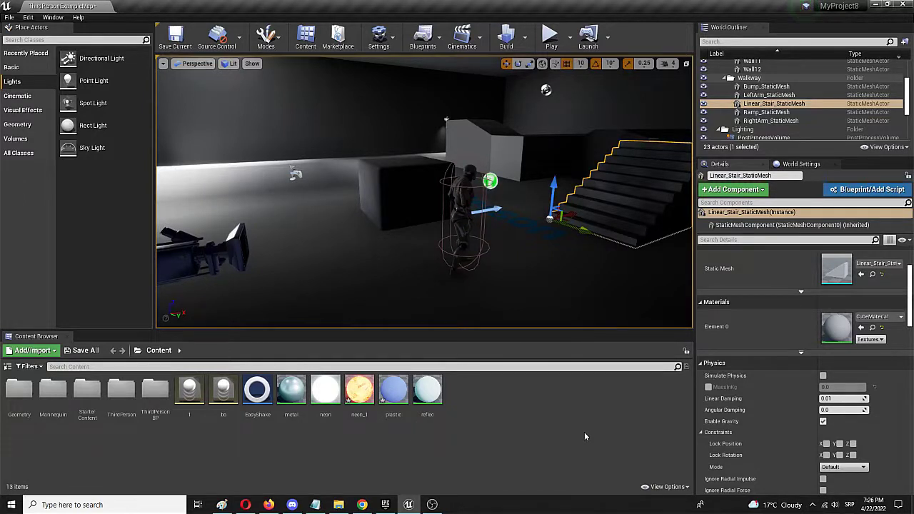
- Inspect the existing rect light and spot light and how they illuminate the room around the character
right_click_drag(336, 209, 382, 189)
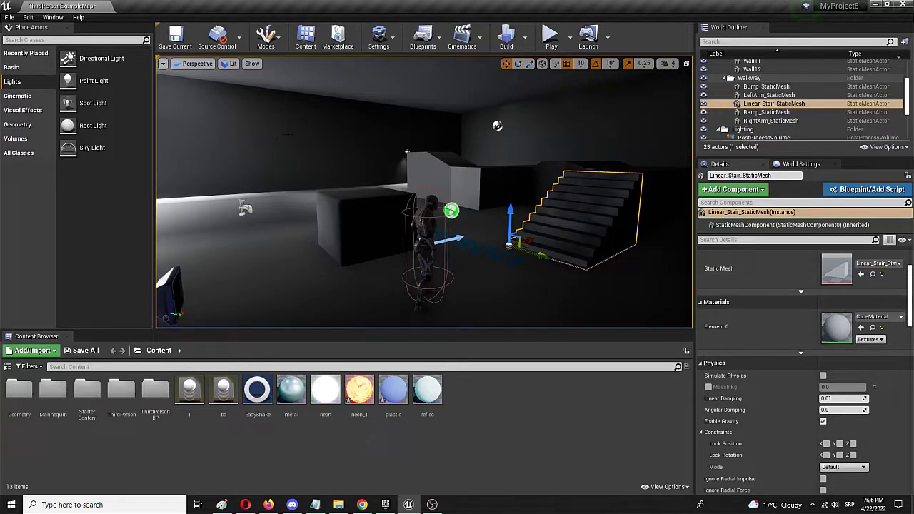
right_click_drag(288, 136, 266, 160)
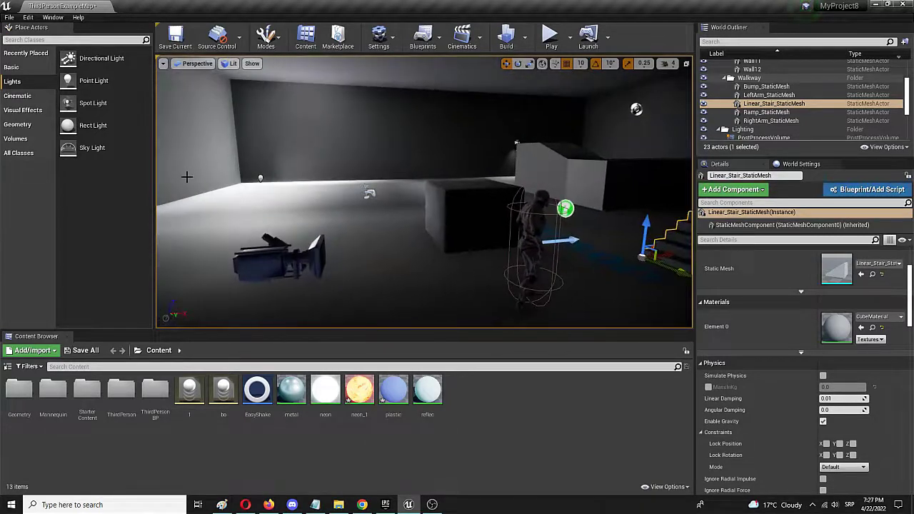
left_click(260, 178)
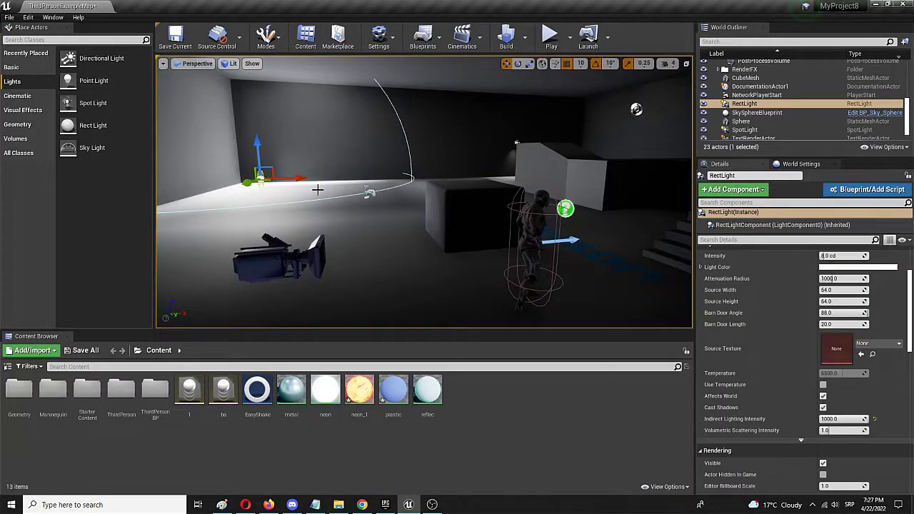
right_click_drag(317, 189, 403, 183)
key("a")
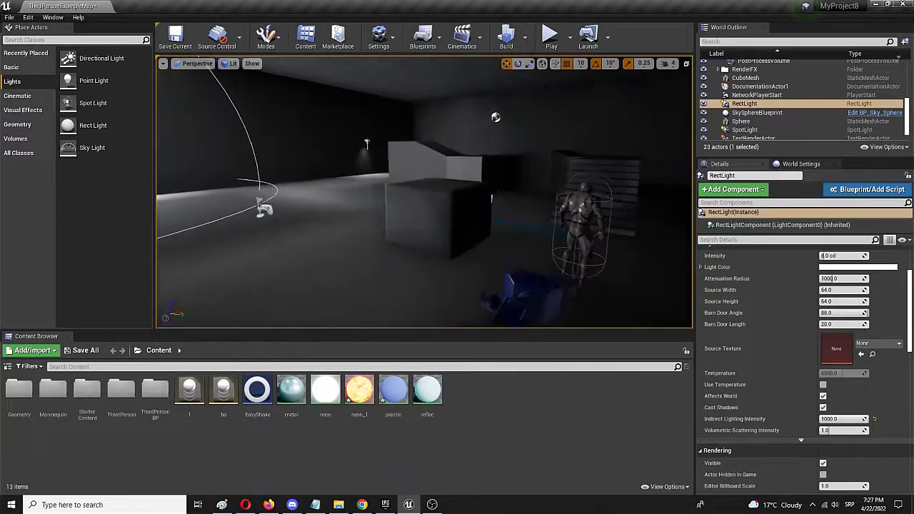
left_click(363, 146)
left_click(369, 143)
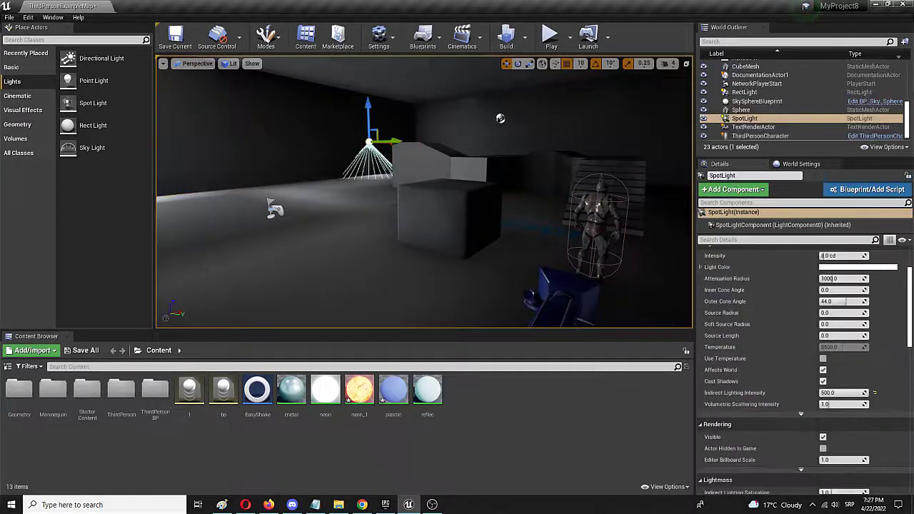
right_click_drag(370, 142, 286, 131)
key("w")
key("d")
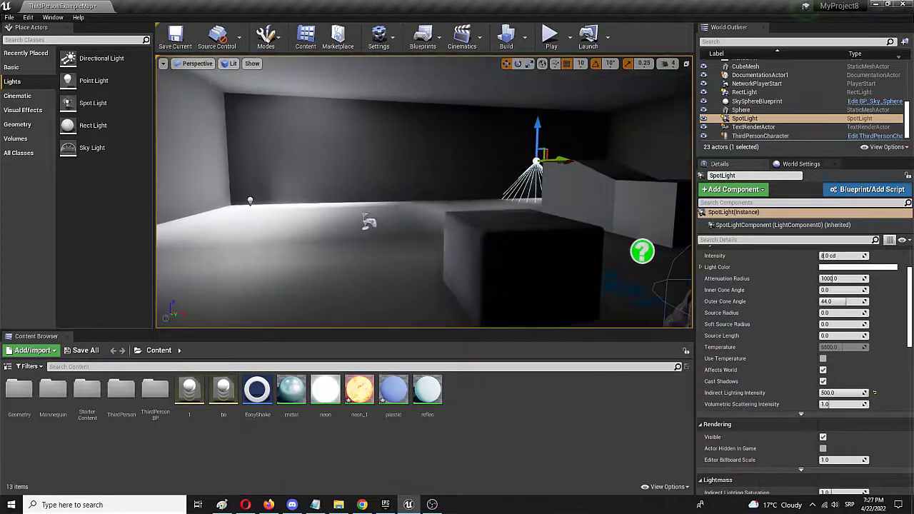
right_click_drag(435, 199, 529, 200)
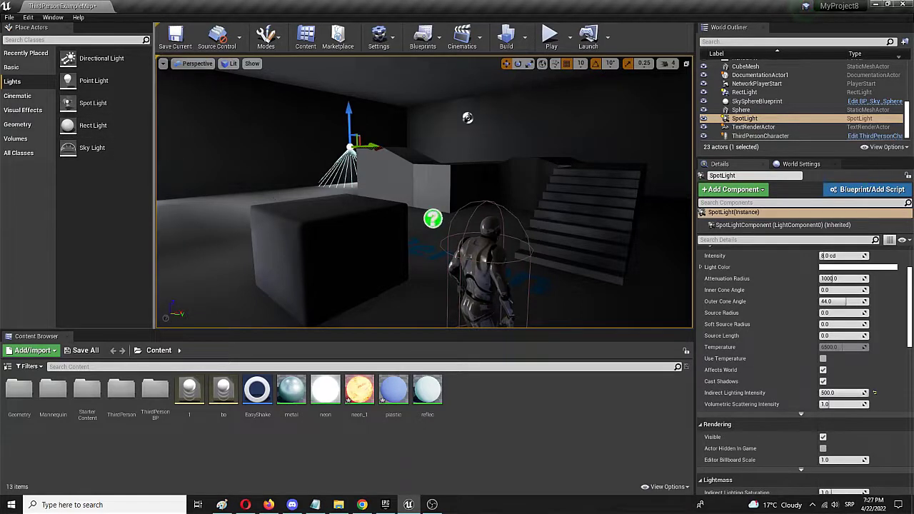
right_click_drag(424, 191, 297, 192)
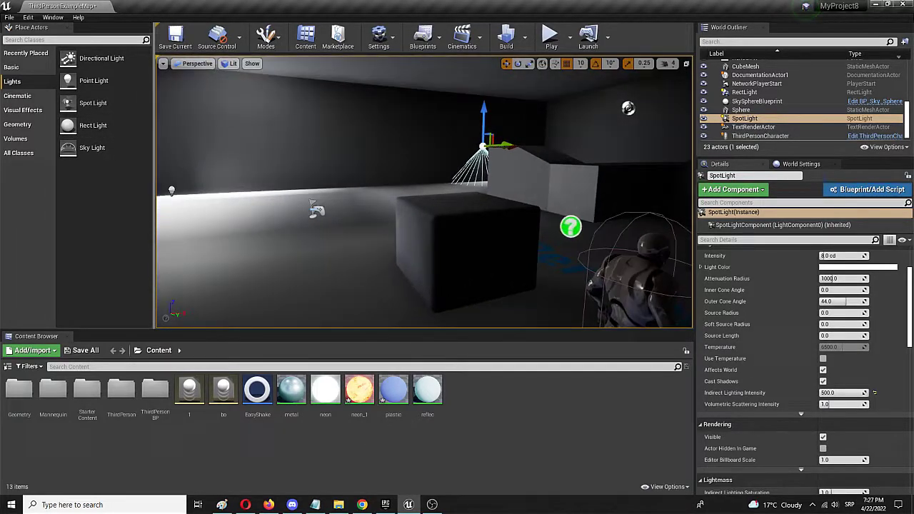
right_click_drag(425, 191, 428, 214)
key("a")
- Play-test the level, running the character through the lit areas to check the current lighting, and end the session
left_click(550, 37)
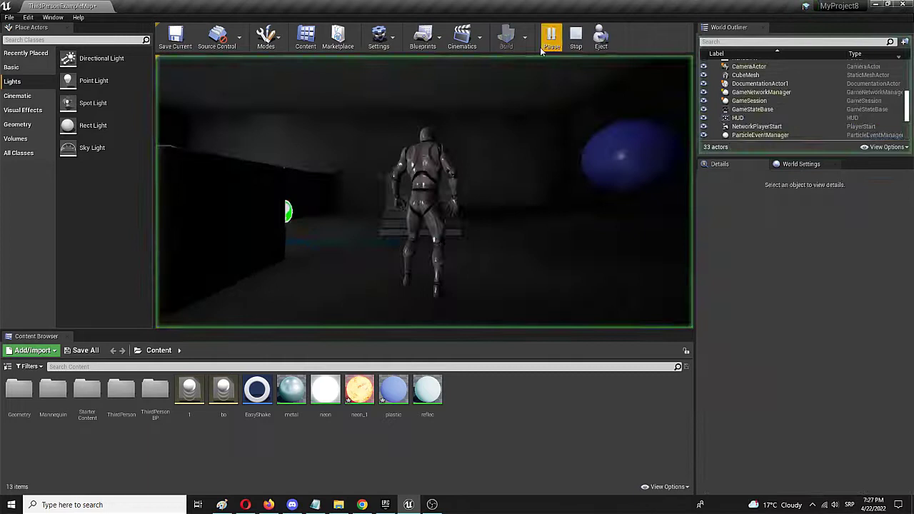
left_click(374, 203)
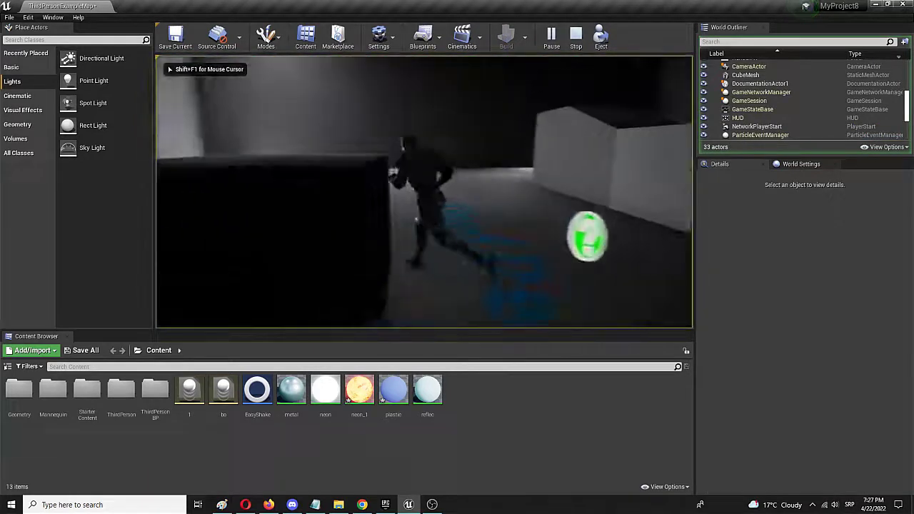
key("w")
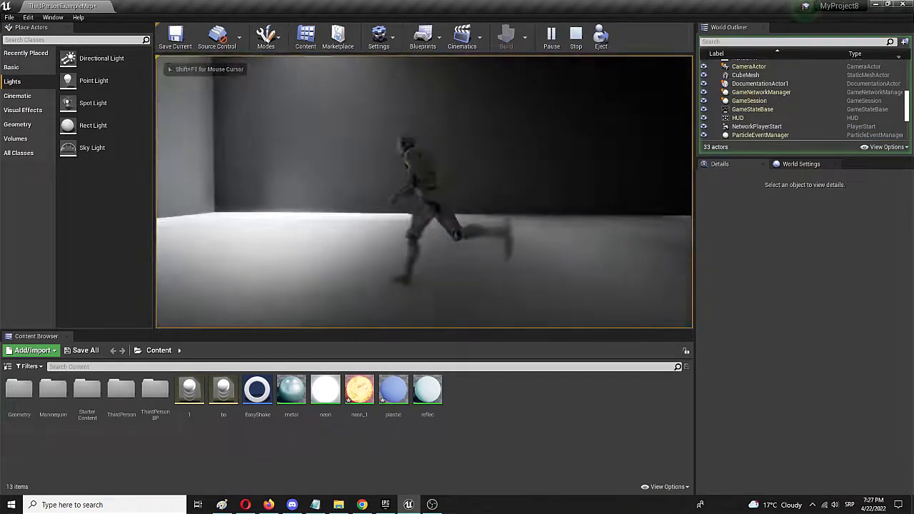
key("w")
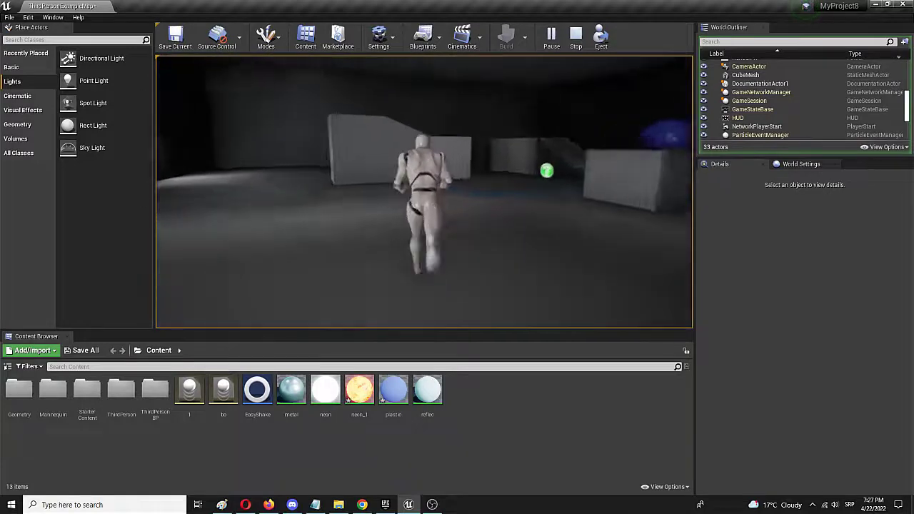
key("d")
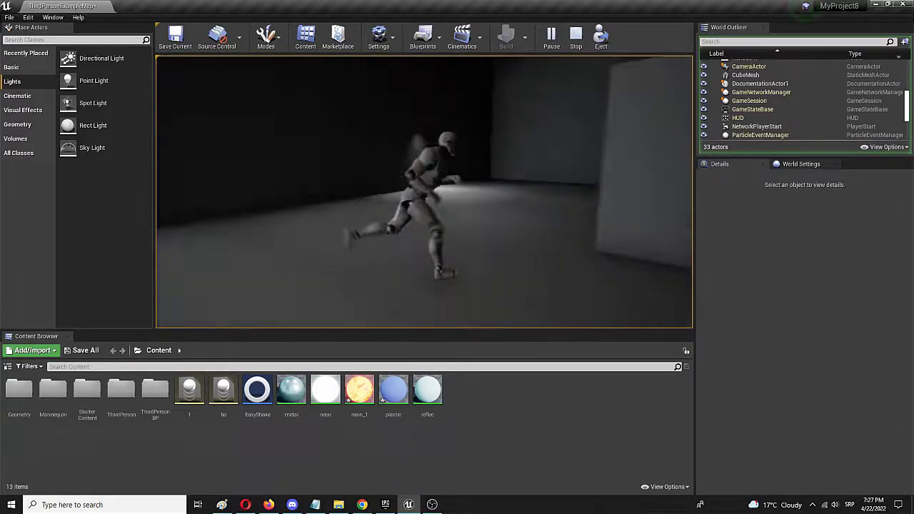
key("Escape")
- Delete the rect light in the room's corner and the spot light near the far wall
right_click_drag(424, 191, 407, 171)
right_click_drag(331, 192, 393, 200)
right_click_drag(185, 252, 193, 263)
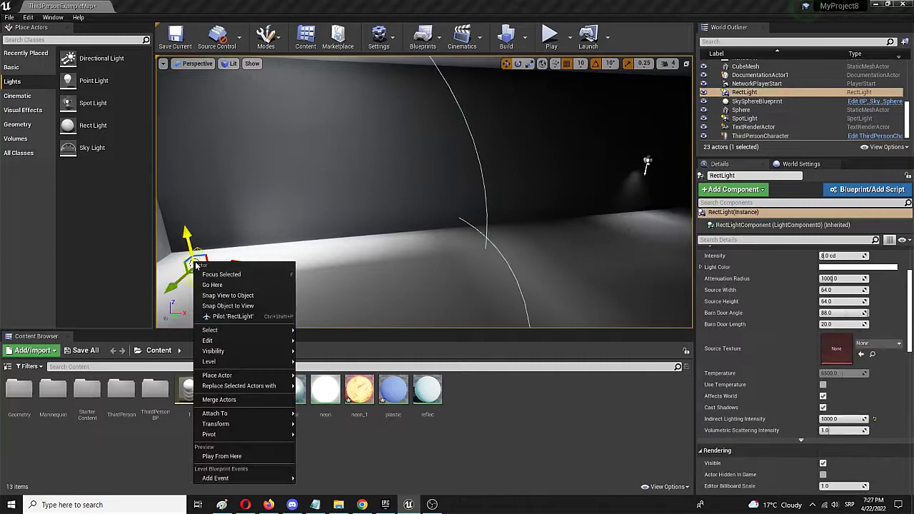
left_click(193, 266)
left_click(193, 265)
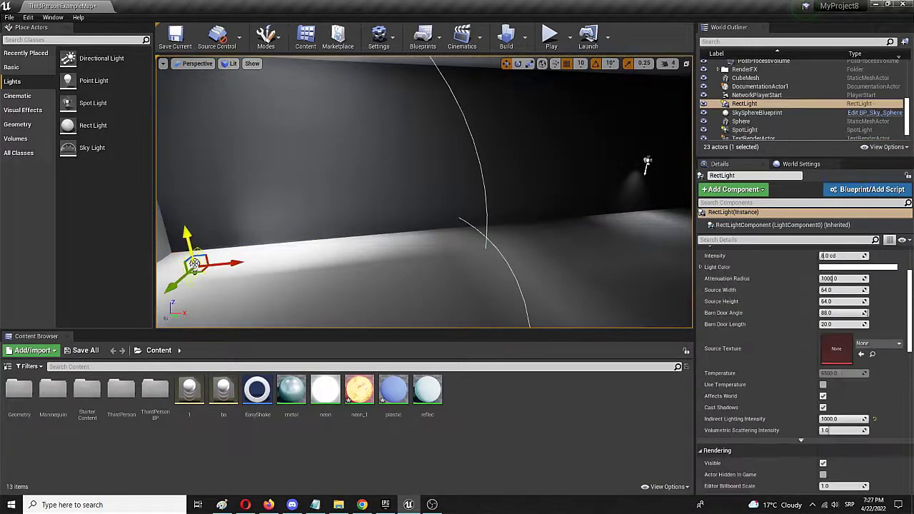
key("Delete")
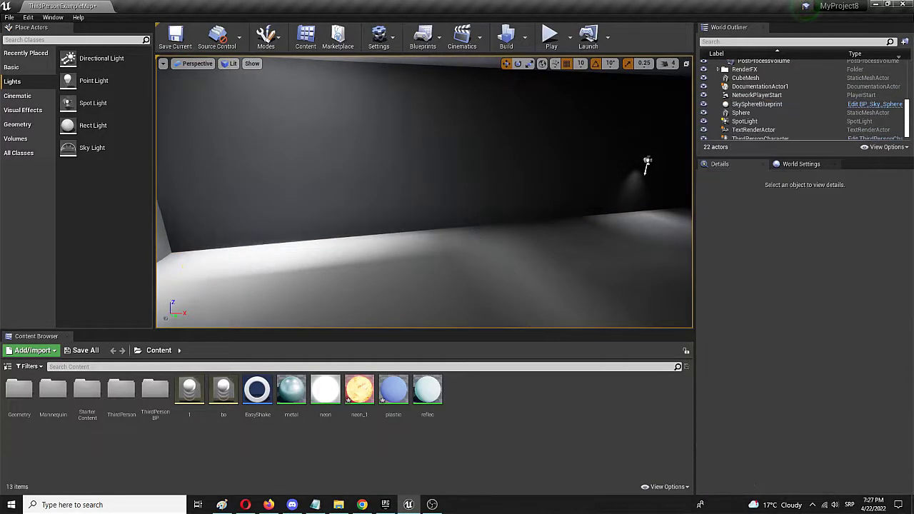
left_click(646, 162)
key("Delete")
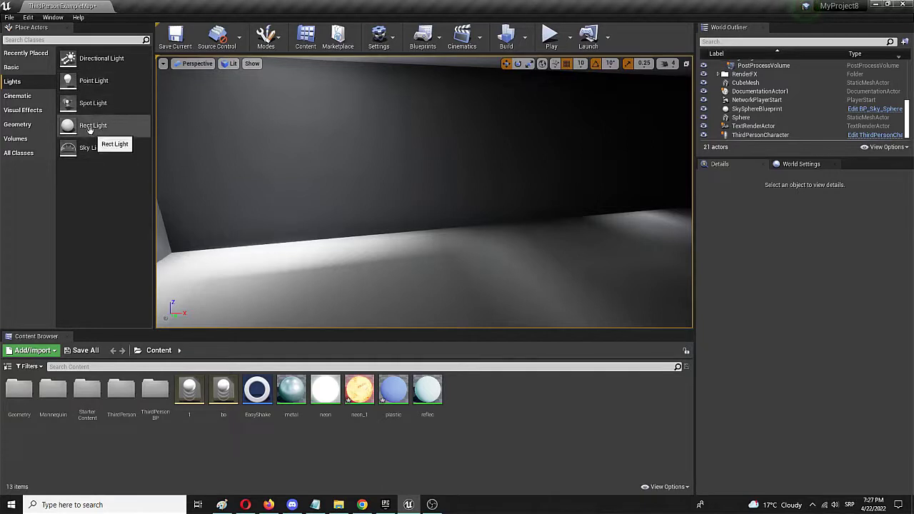
- Add a new rect light above the floor by the long dark wall and move it along the wall toward the far corner
left_click_drag(90, 126, 543, 239)
key("e")
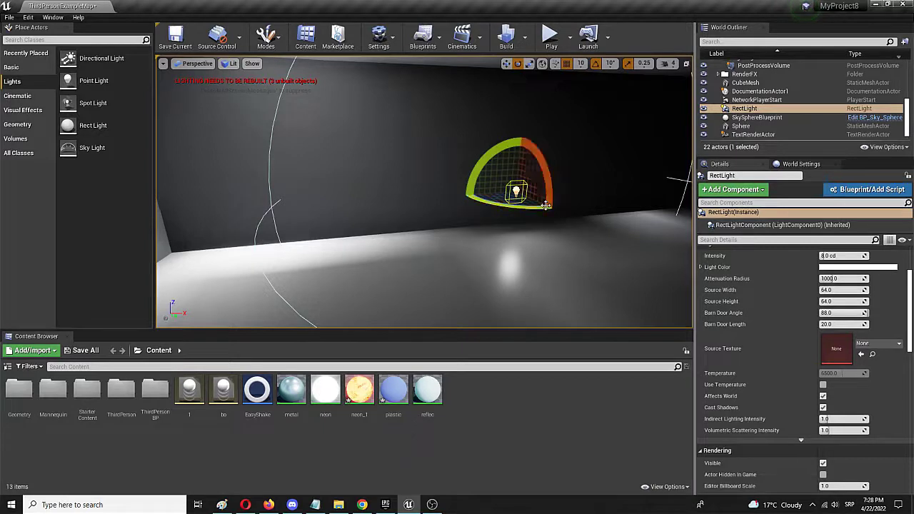
key("w")
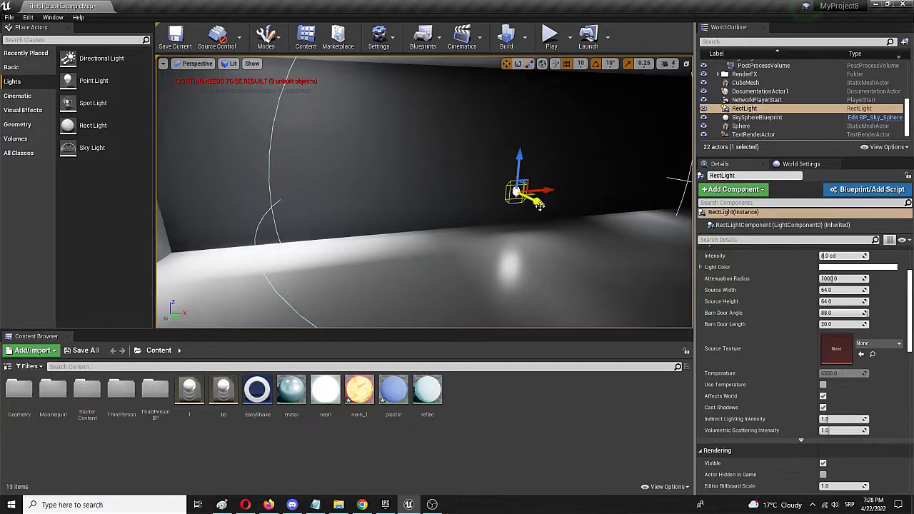
left_click_drag(539, 205, 535, 198)
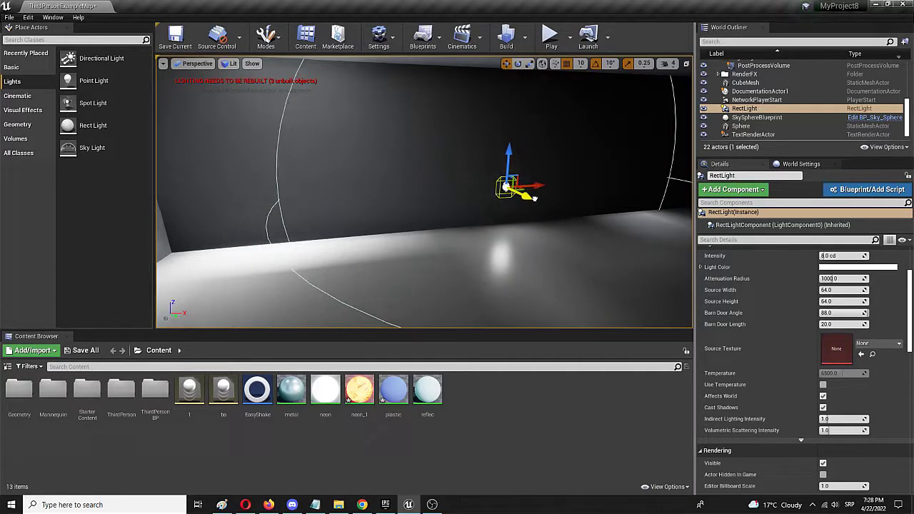
right_click_drag(534, 198, 643, 207)
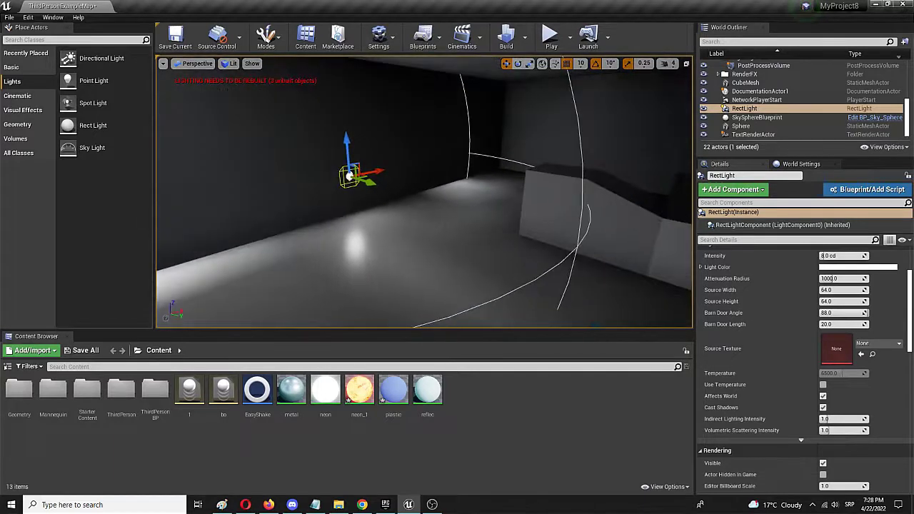
left_click_drag(379, 172, 492, 143)
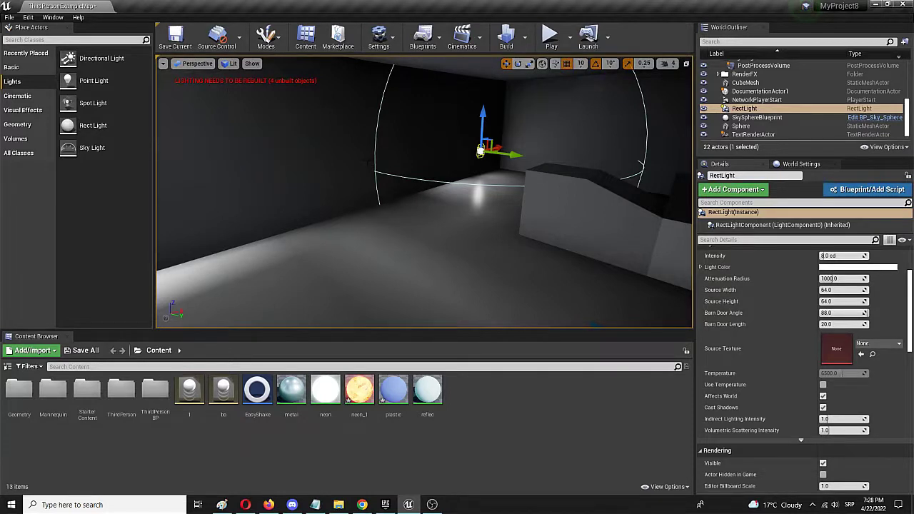
- Build only the level's lighting and play-test the level to check the new rect light with the character
left_click(525, 39)
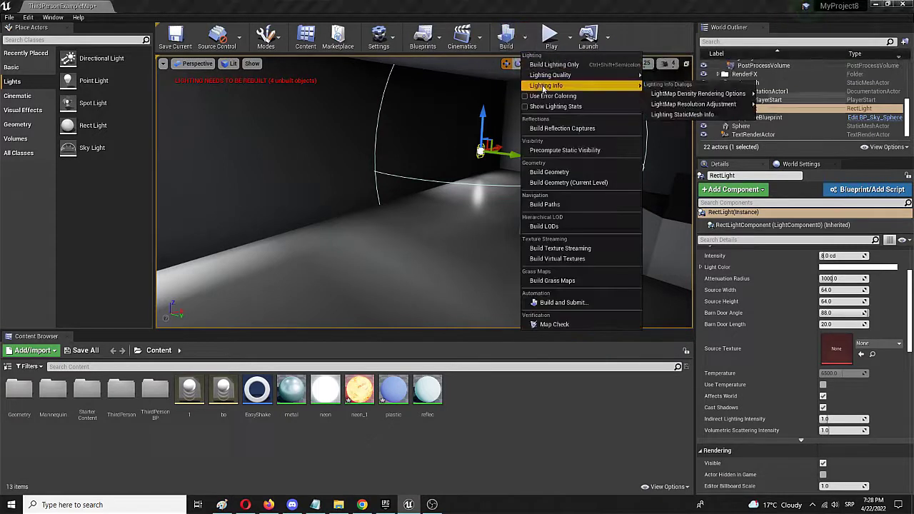
left_click(553, 66)
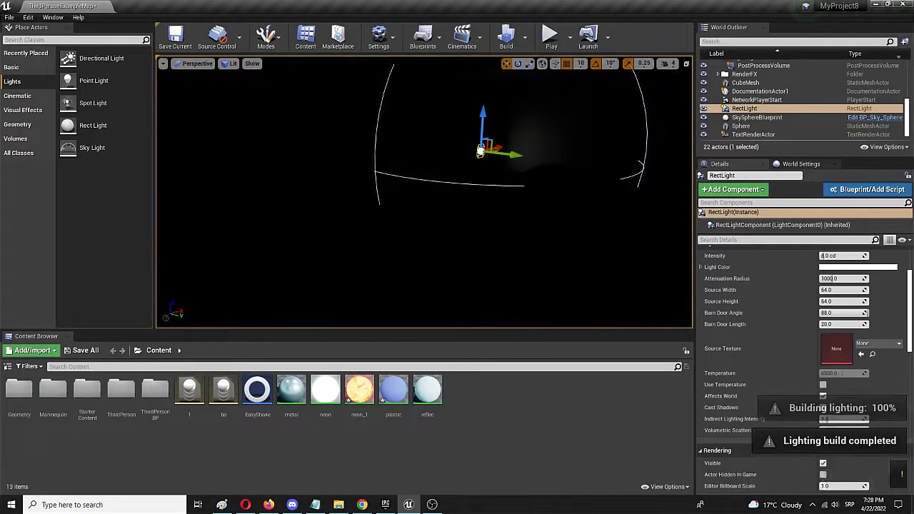
left_click(559, 47)
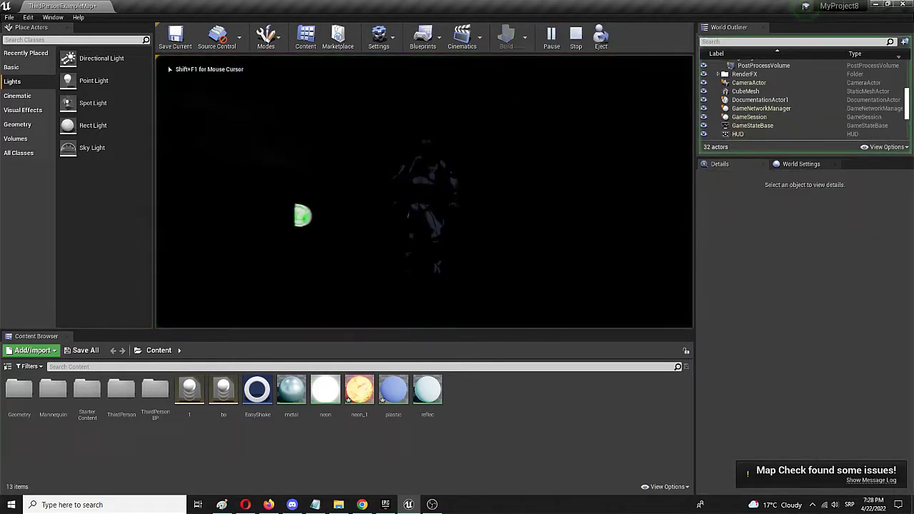
key("w")
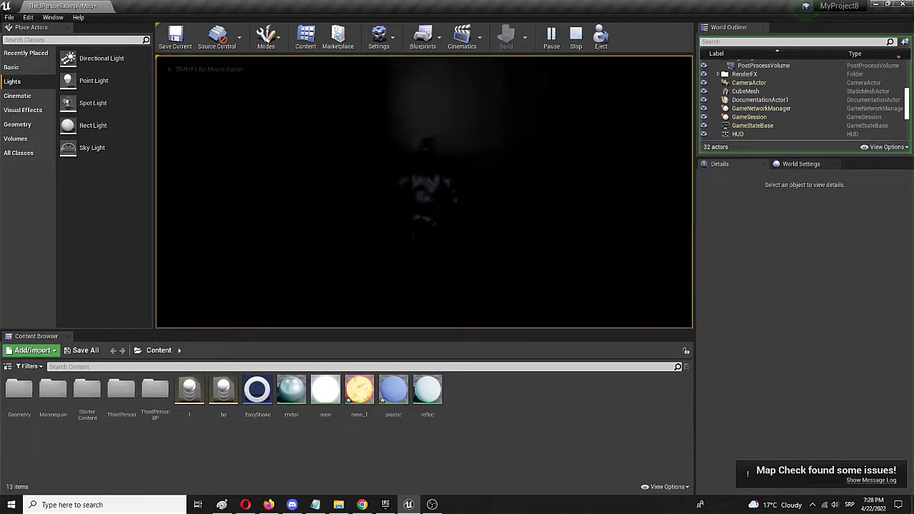
key("w")
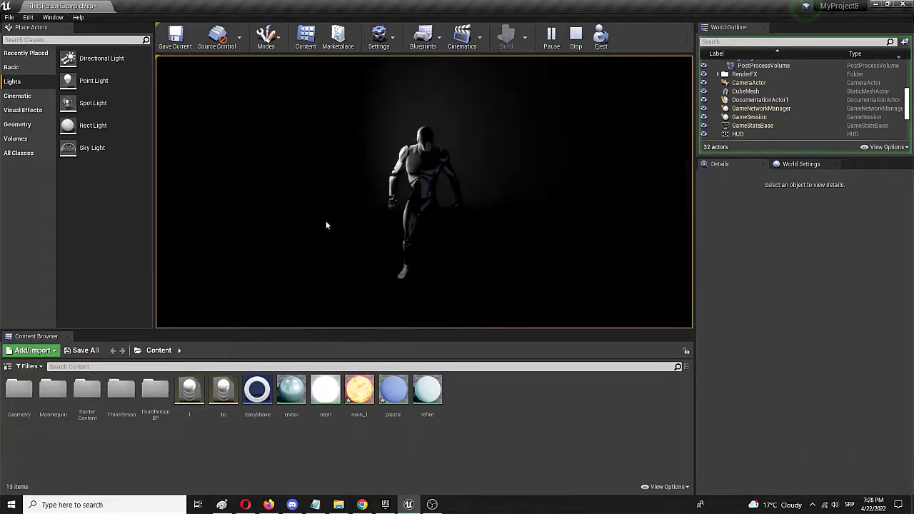
key("Escape")
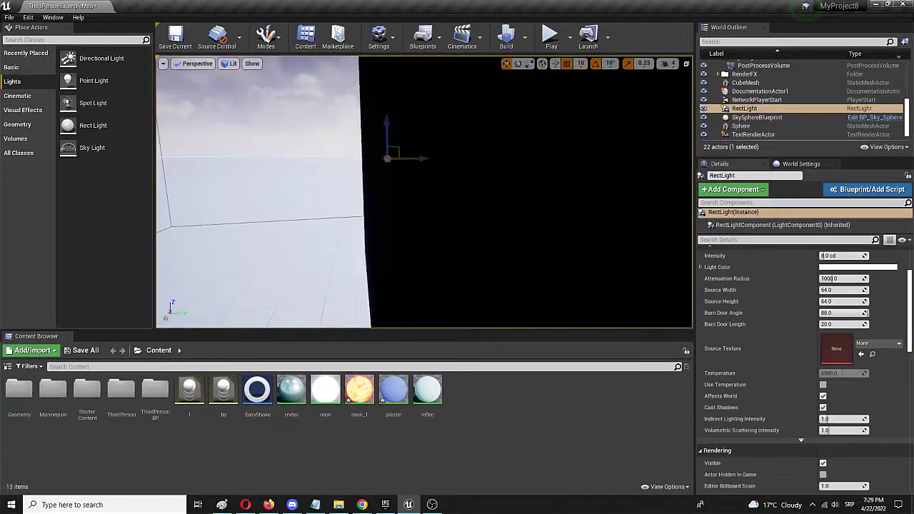
- Set the new rect light's indirect lighting intensity to 5
mouse_move(424, 192)
right_mouse_down()
mouse_move(491, 197)
mouse_move(398, 203)
mouse_move(416, 192)
right_mouse_up()
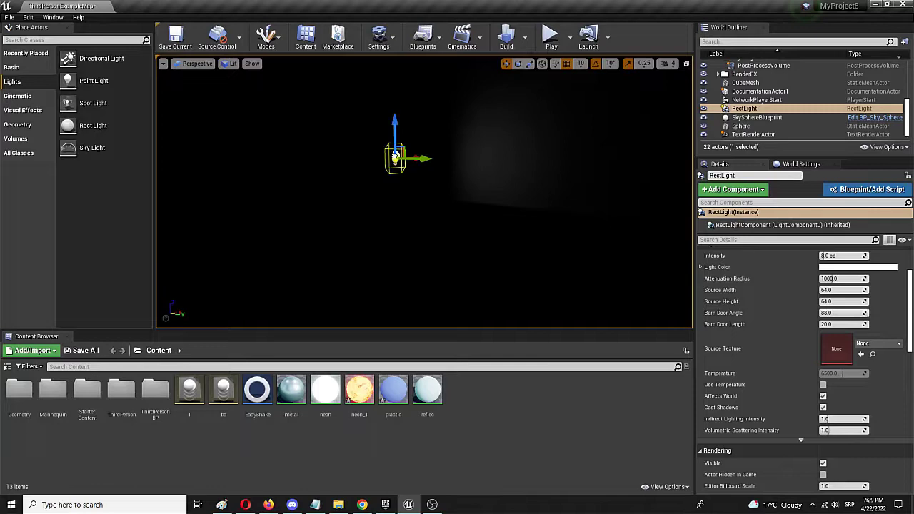
left_click(395, 157)
left_click(396, 157)
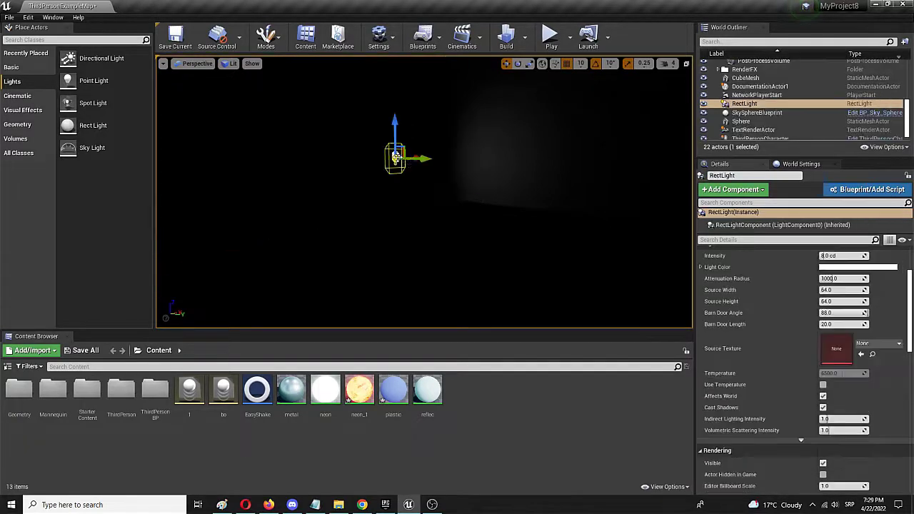
scroll(905, 377, "down", 10)
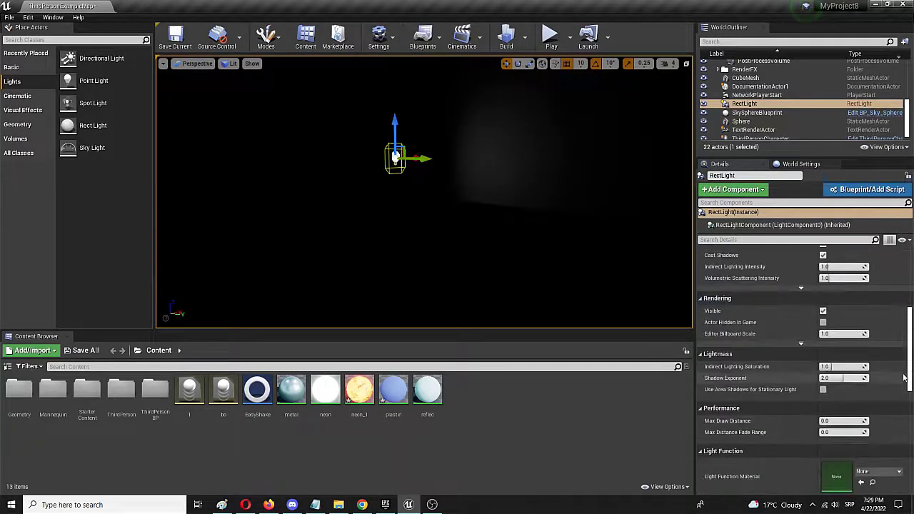
scroll(906, 377, "up", 4)
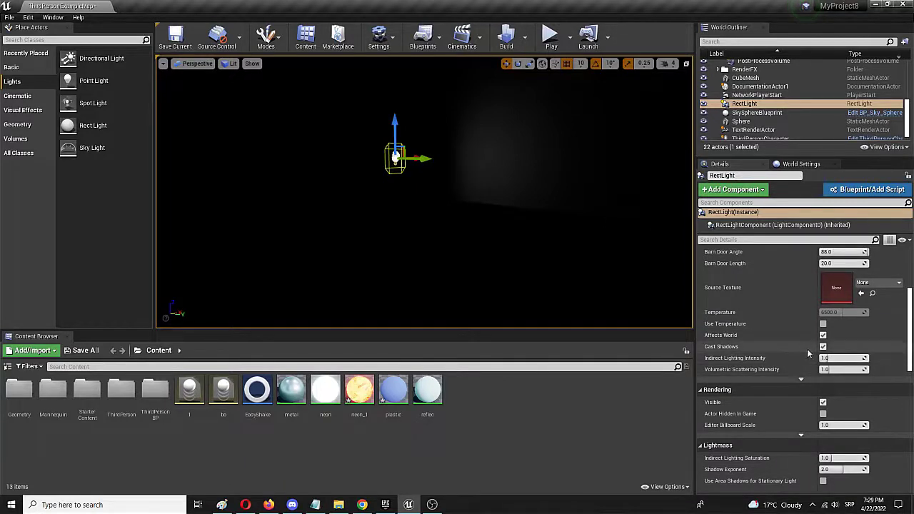
left_click(852, 358)
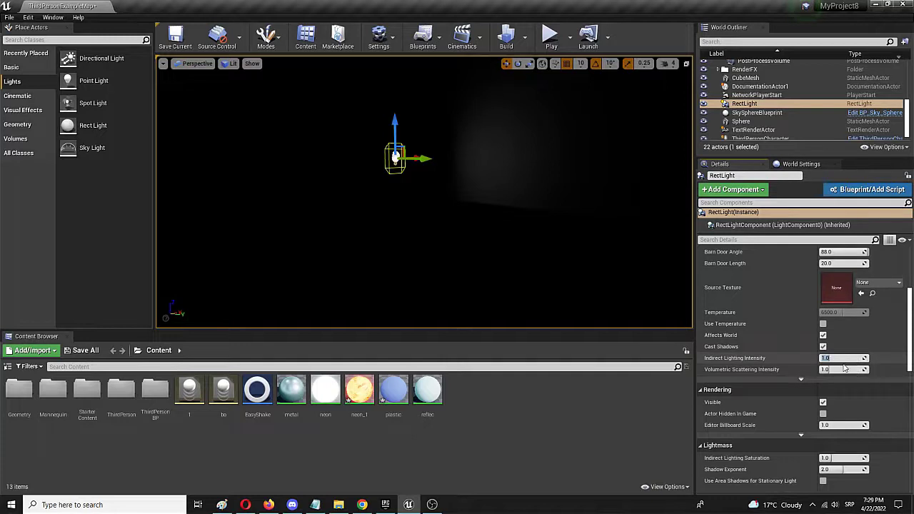
type("5")
key("Return")
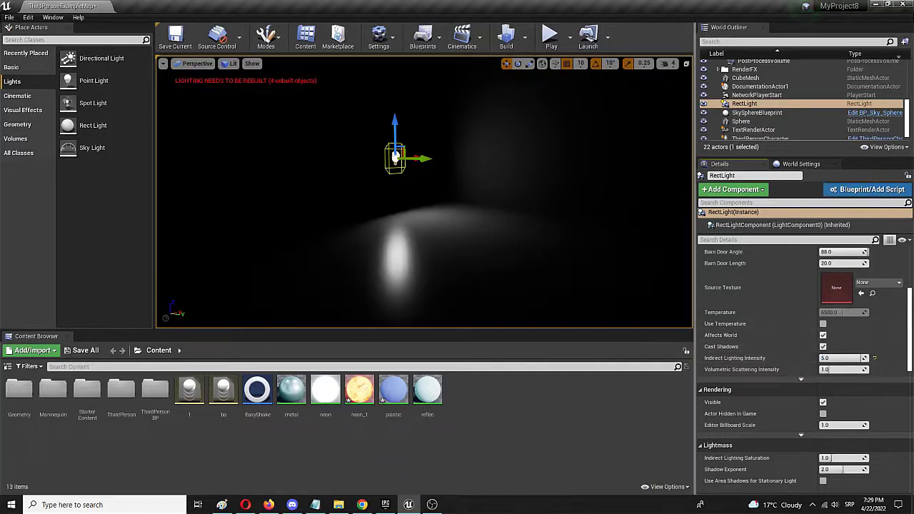
scroll(513, 233, "down", 2)
scroll(513, 233, "up", 4)
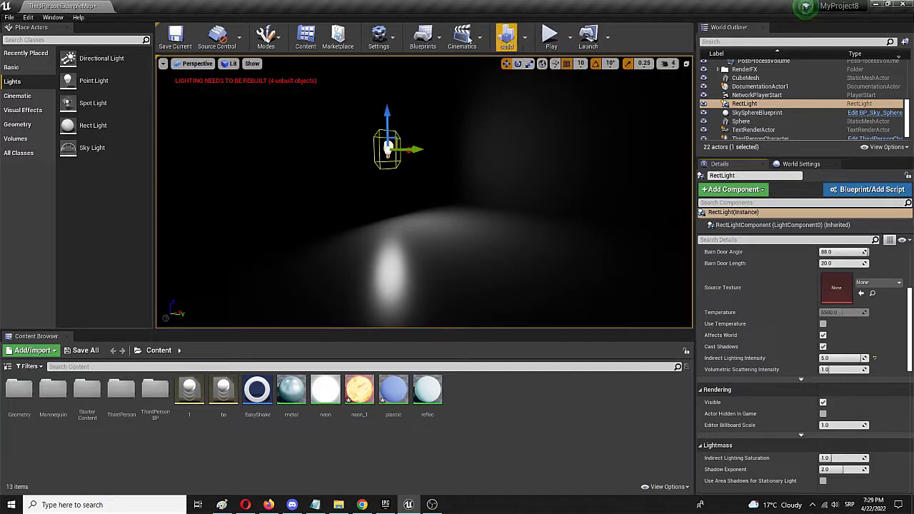
- Build only the level's lighting and play-test the area around the rect light to check the raised indirect lighting
left_click(525, 37)
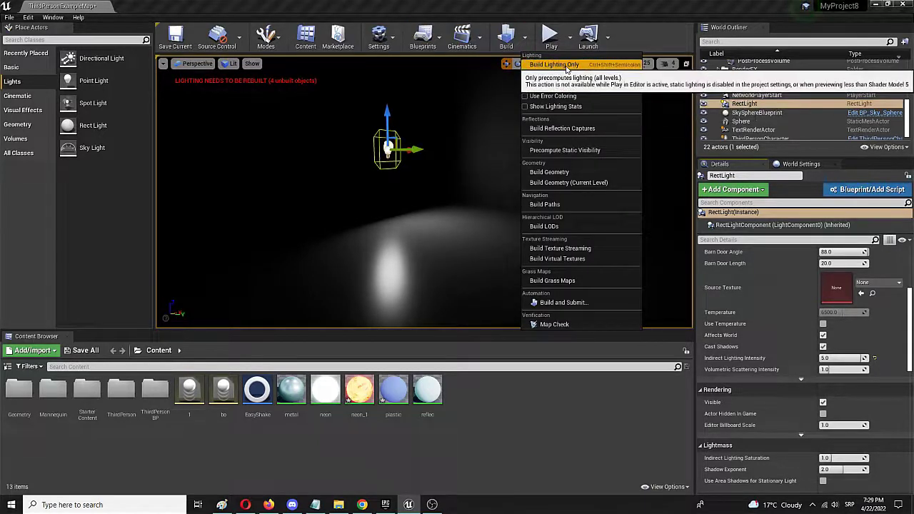
left_click(567, 65)
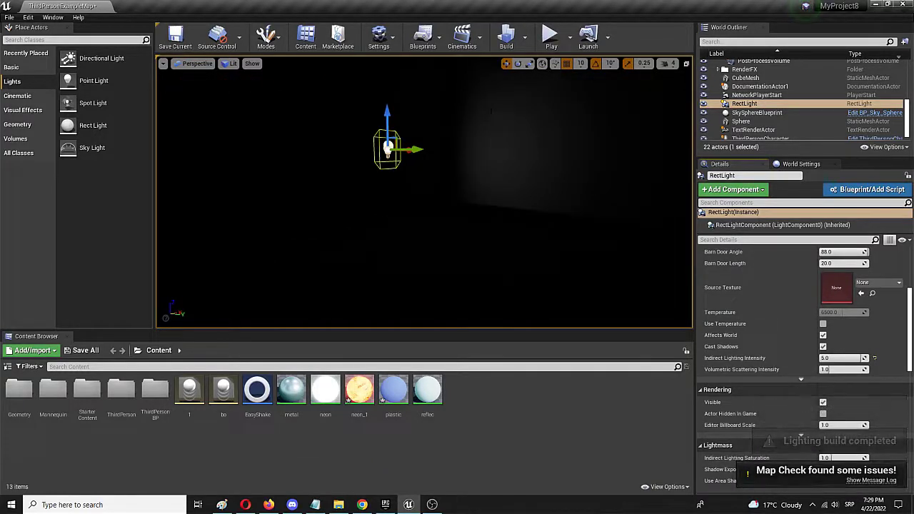
left_click(550, 36)
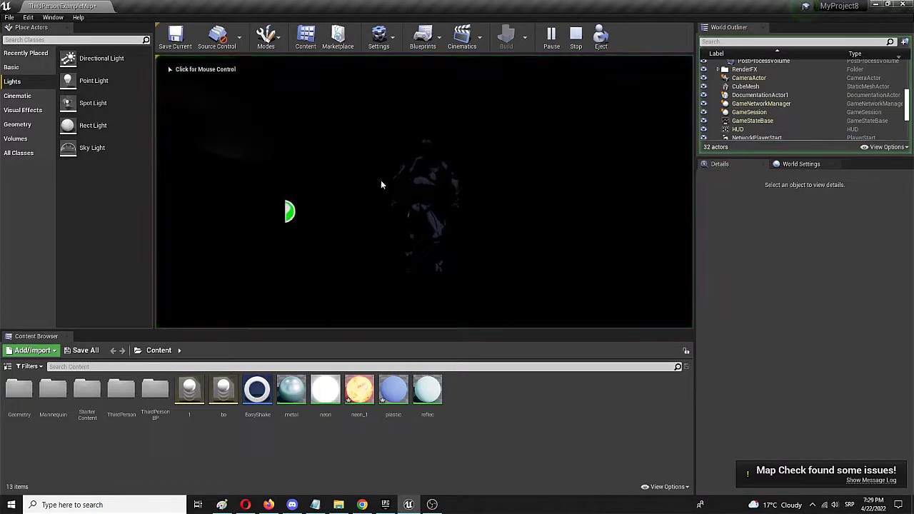
left_click(381, 185)
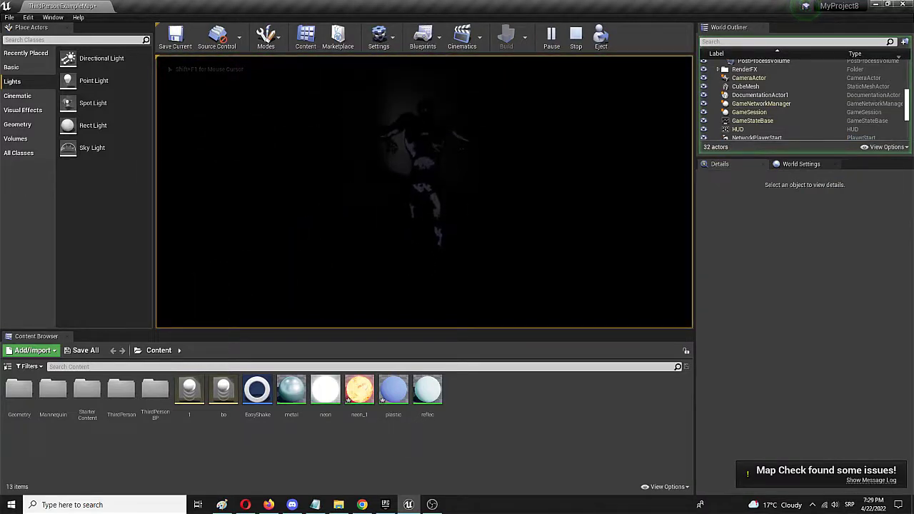
key("w")
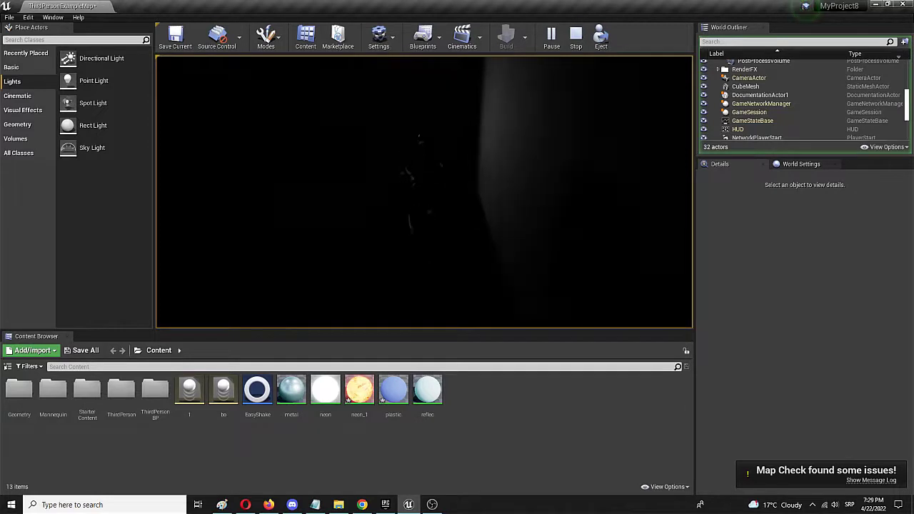
key("w")
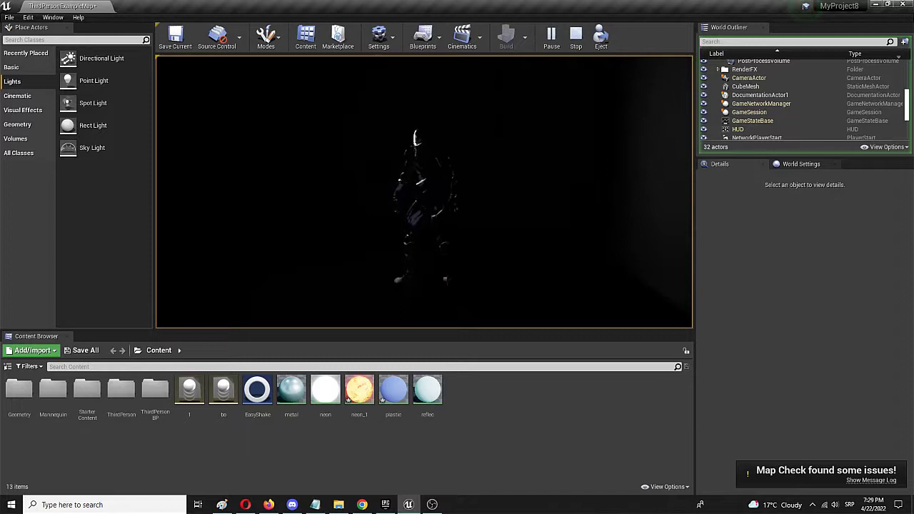
key("Escape")
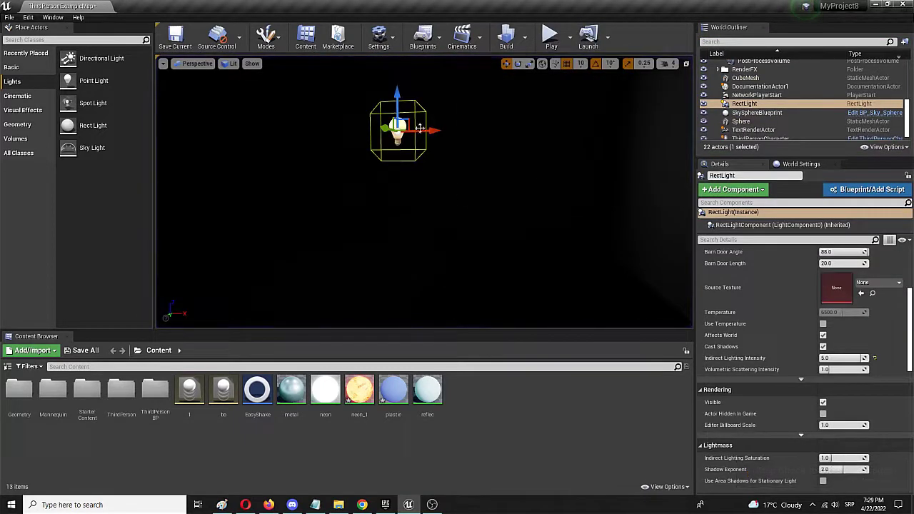
- Set the rect light's indirect lighting intensity to 500
left_click(421, 128)
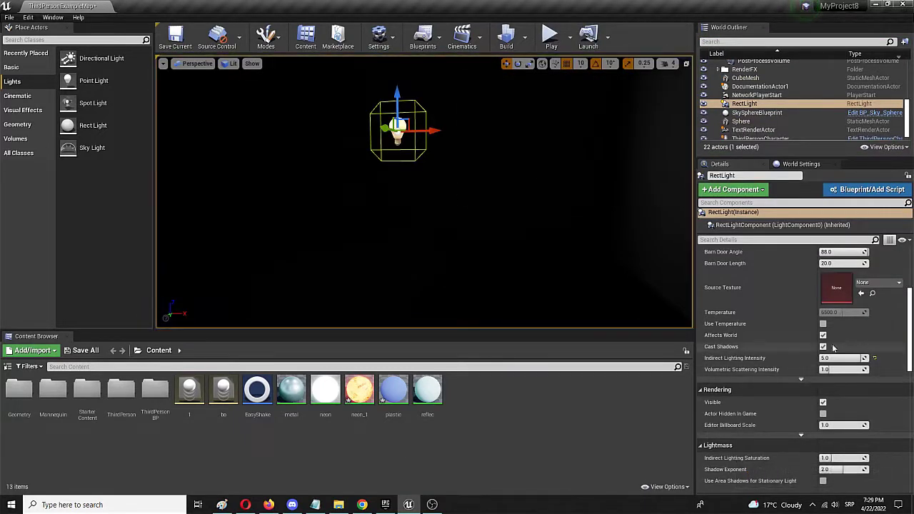
scroll(829, 355, "down", 3)
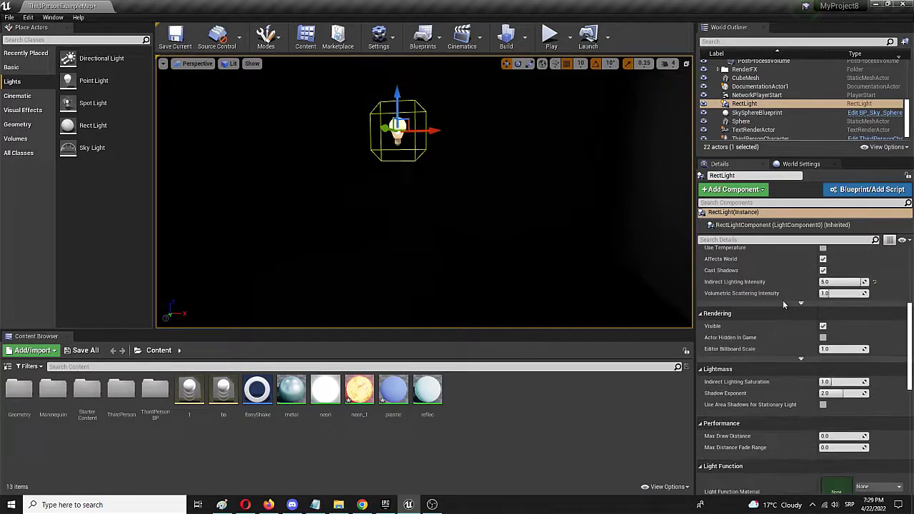
scroll(828, 355, "up", 1)
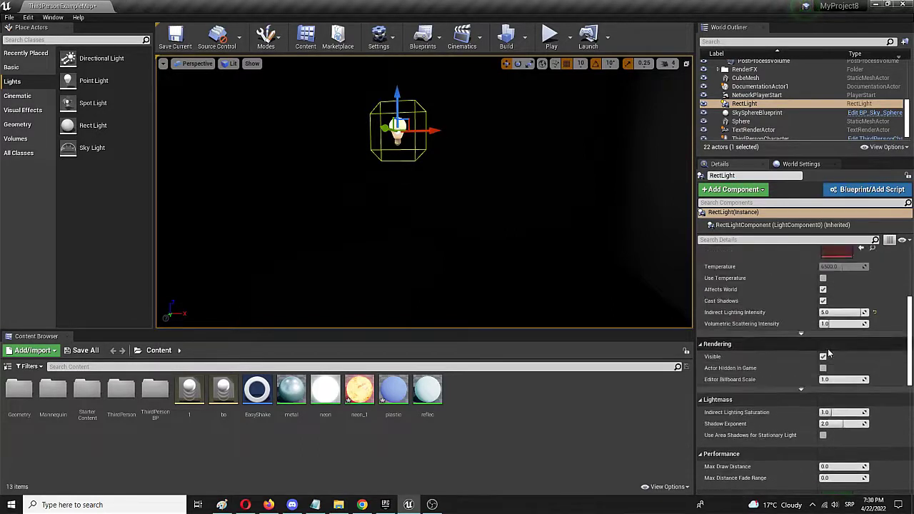
left_click(838, 312)
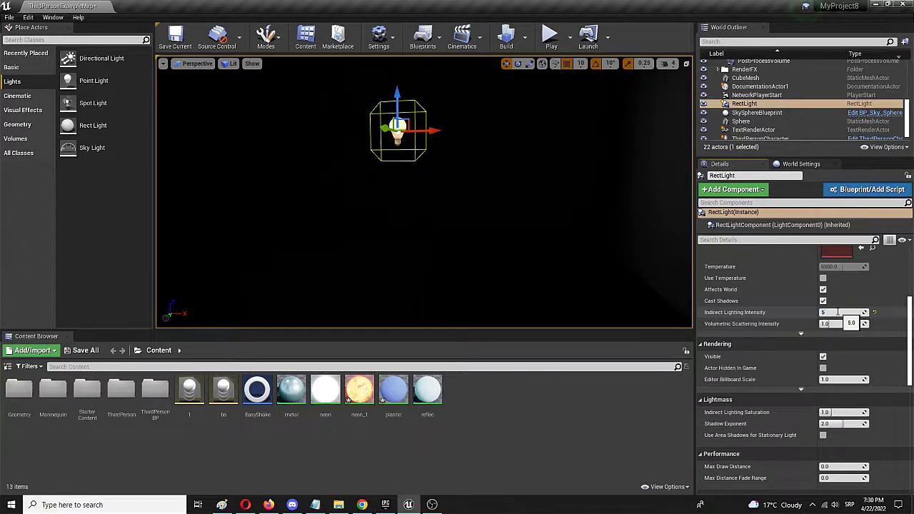
key("Return")
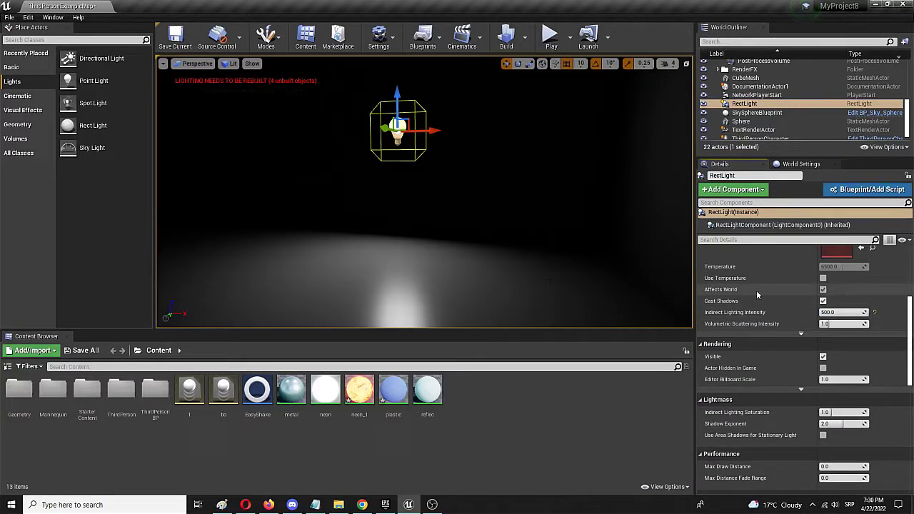
- Rebuild only the level's lighting and look over the room around the rect light
left_click(525, 38)
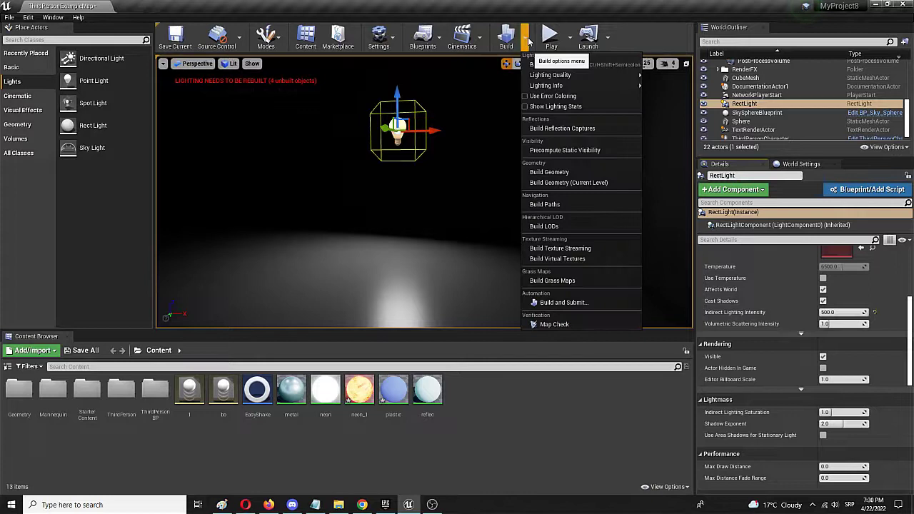
left_click(547, 65)
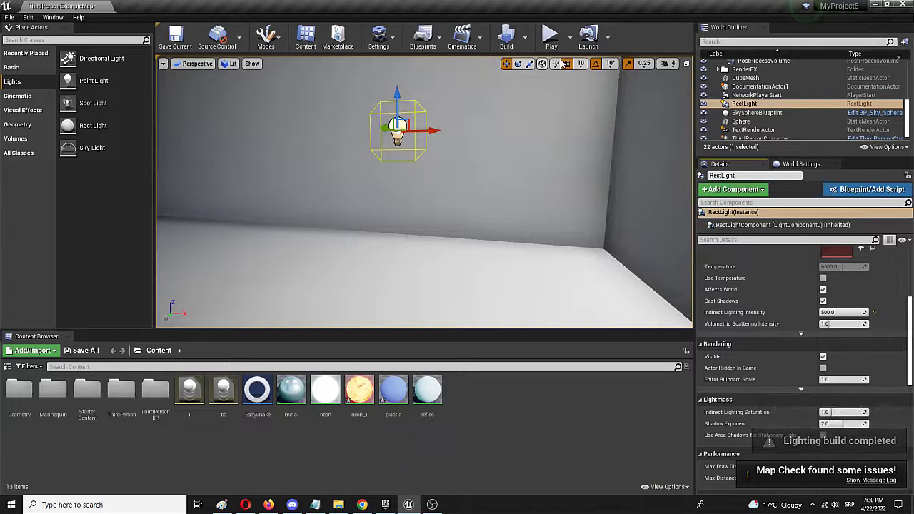
right_click_drag(532, 146, 328, 207)
right_click_drag(457, 208, 543, 213)
- Play-test the level, running the character through the rect light's area and behind the blocks to examine how far the light spreads
left_click(550, 34)
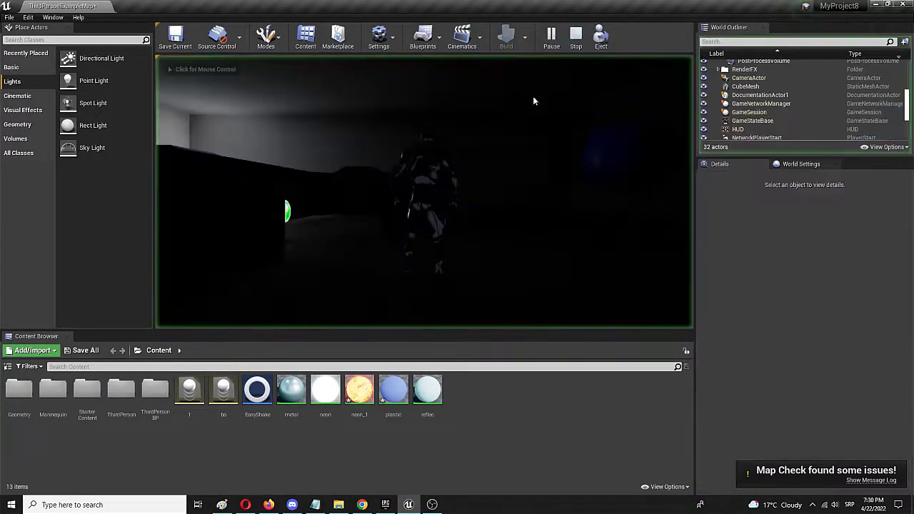
key("w")
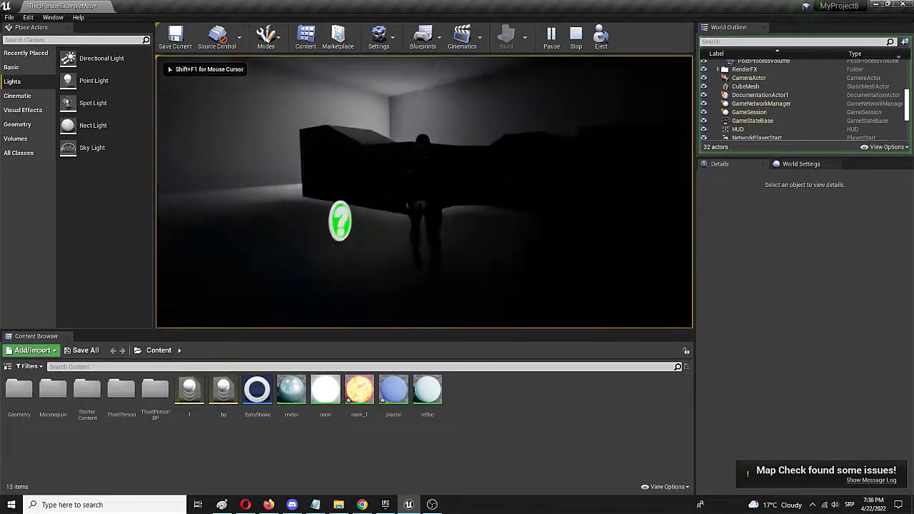
key("space")
key("d")
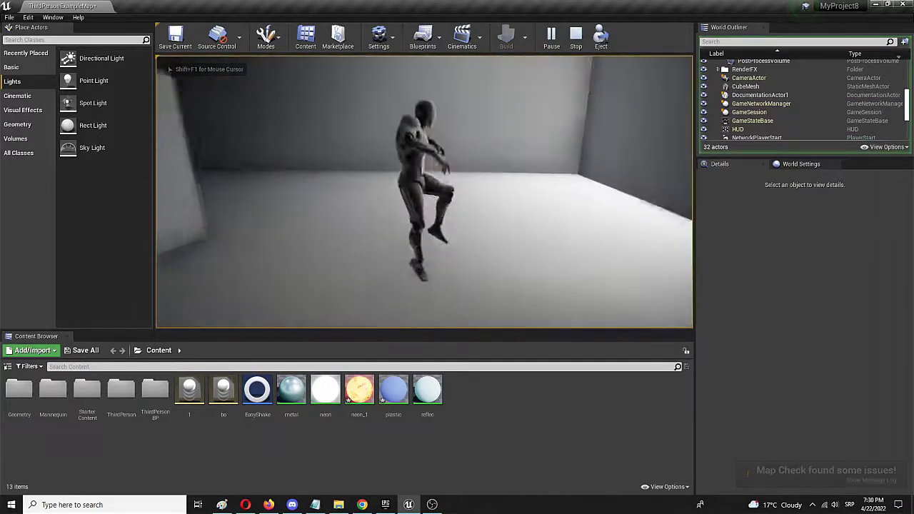
key("w")
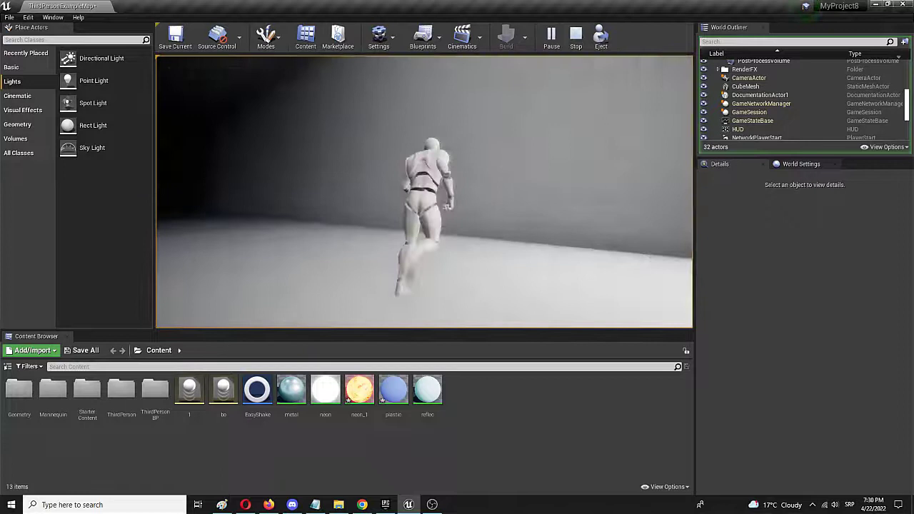
key("w")
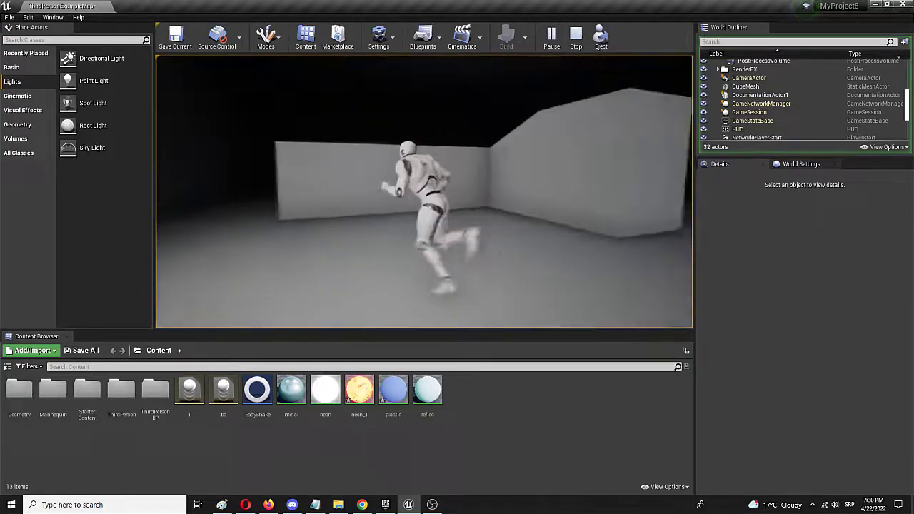
key("w")
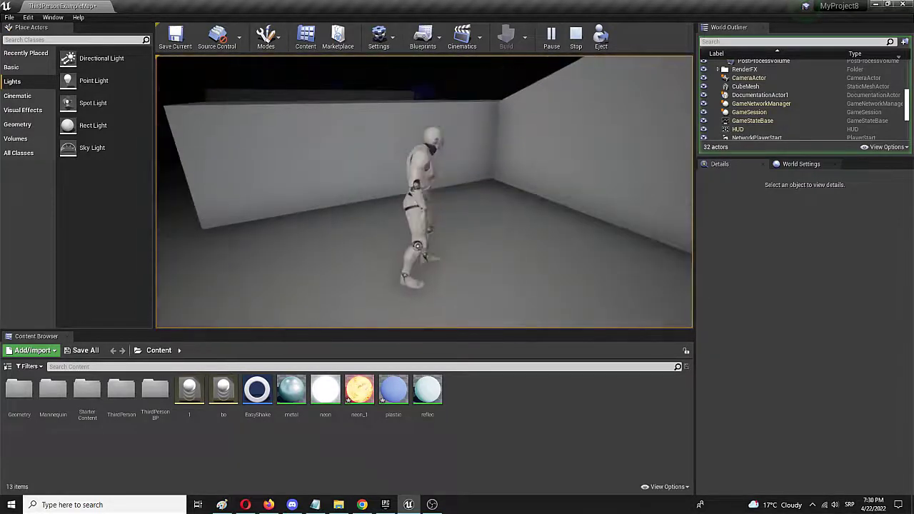
key("w")
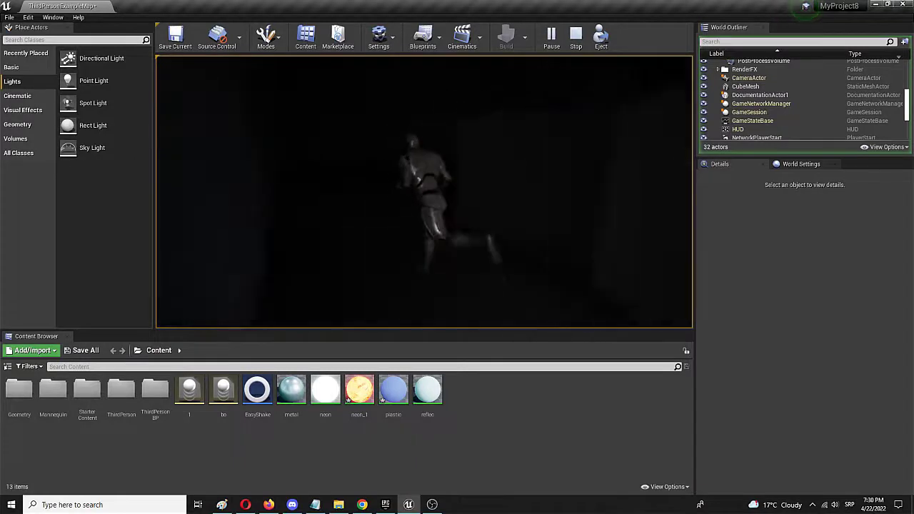
key("w")
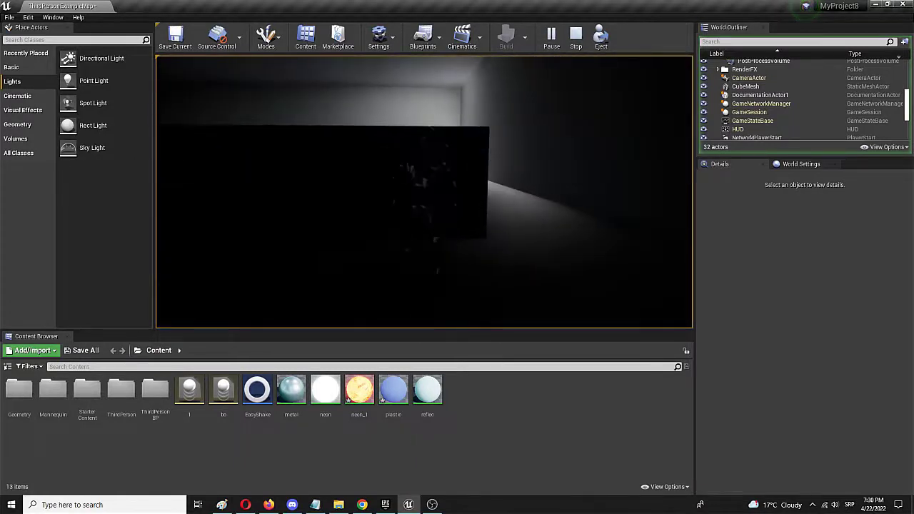
key("w")
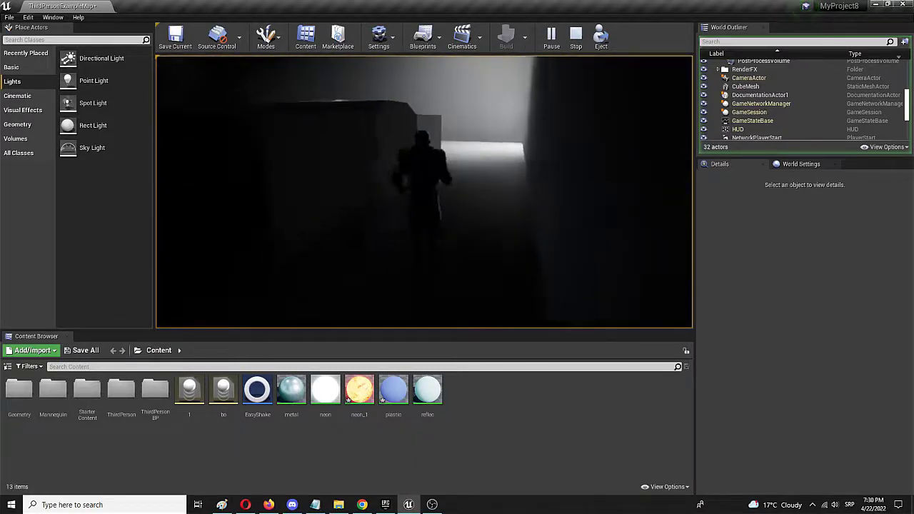
key("w")
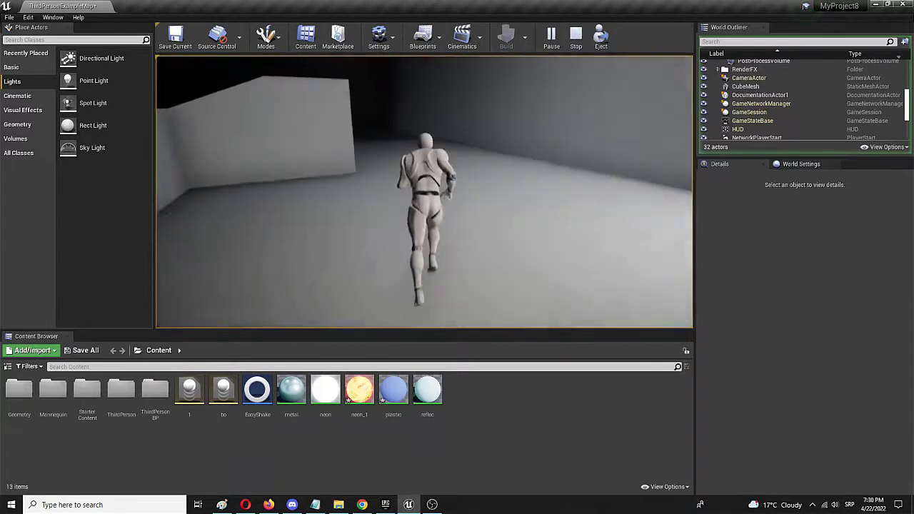
key("Escape")
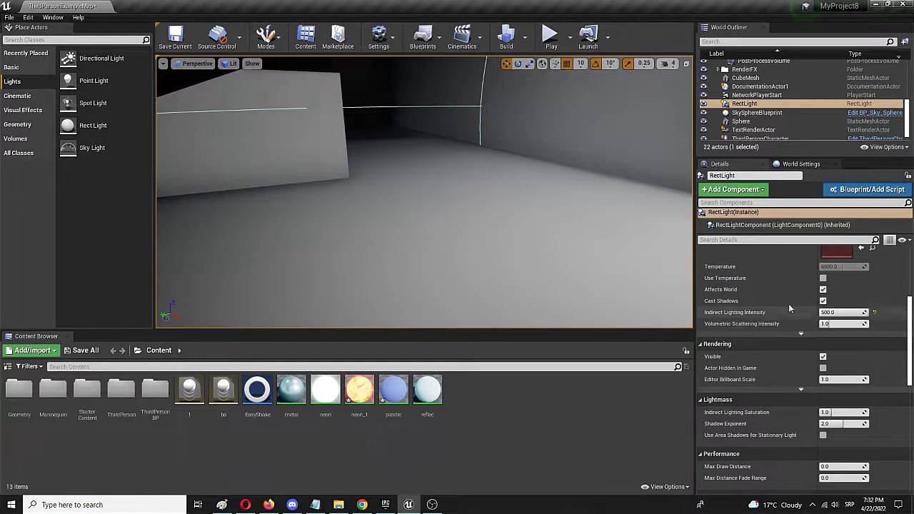
- Open the rect light's volumetric scattering intensity for editing and clear its value
scroll(800, 293, "up", 3)
scroll(808, 293, "up", 5)
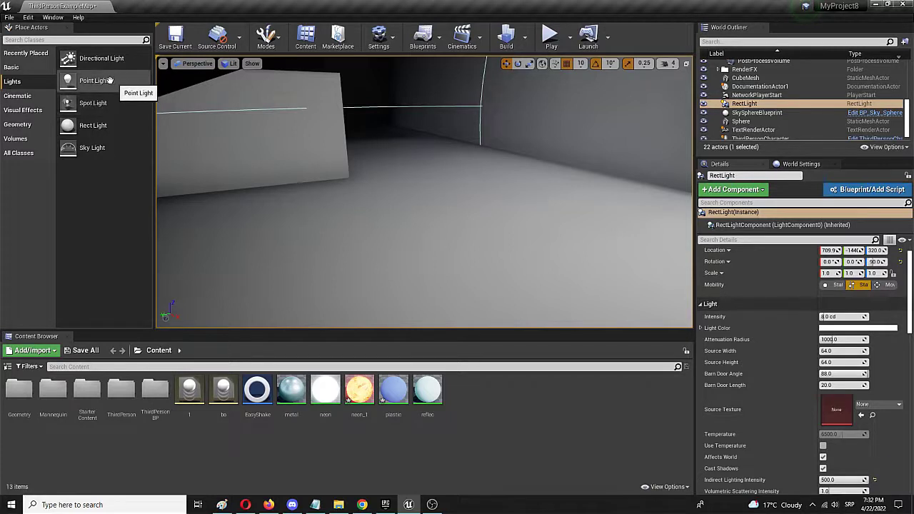
mouse_move(401, 165)
right_mouse_down()
mouse_move(543, 165)
mouse_move(543, 187)
mouse_move(465, 179)
mouse_move(443, 158)
mouse_move(471, 156)
mouse_move(396, 168)
right_mouse_up()
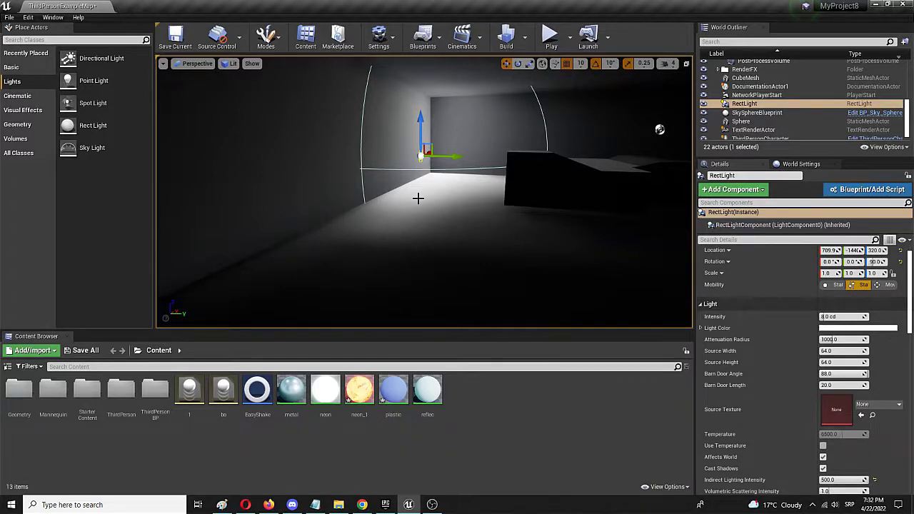
scroll(826, 369, "down", 3)
left_click(827, 370)
key("BackSpace")
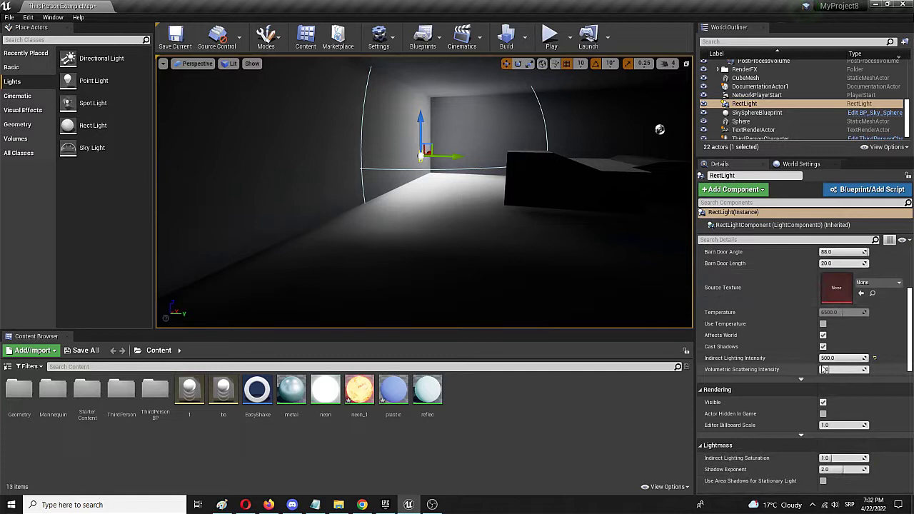